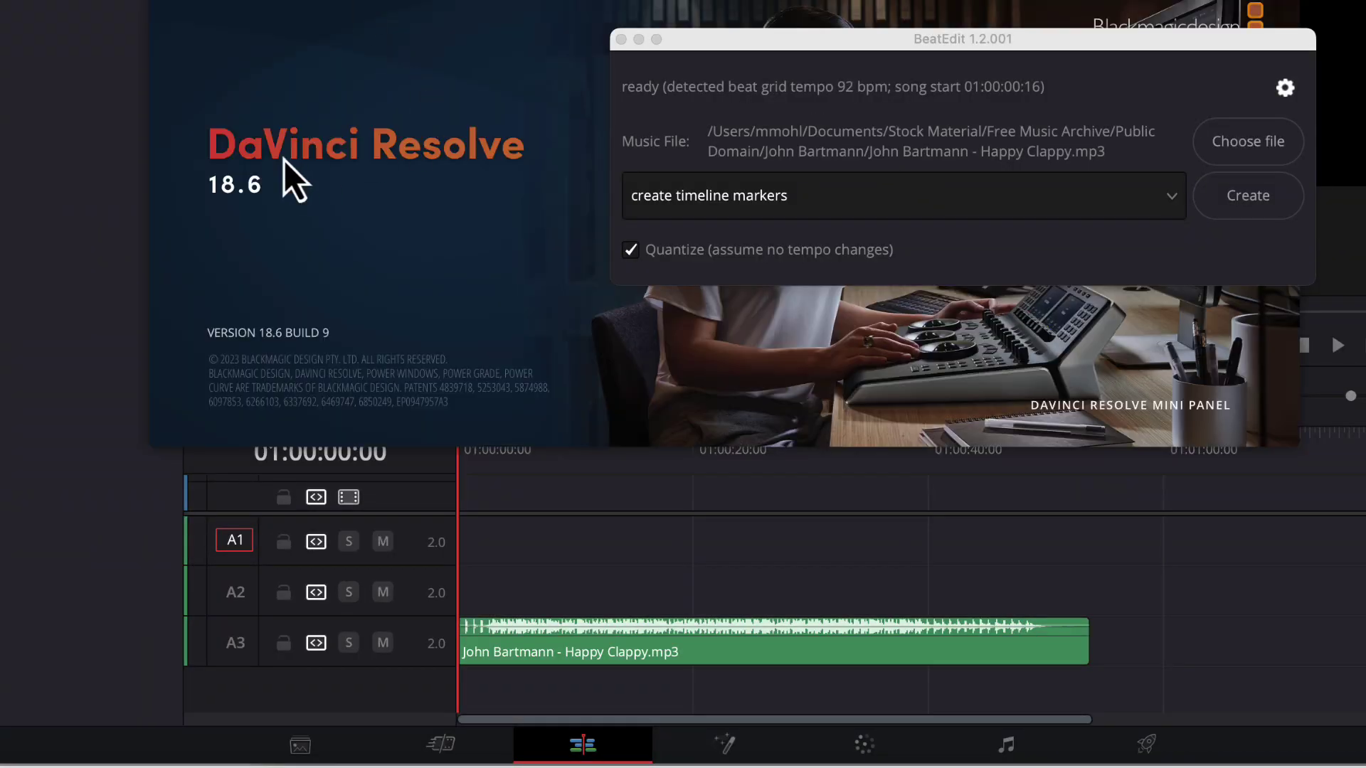
- Dismiss the DaVinci Resolve version splash screen to reveal the Happy Clappy timeline
click(256, 183)
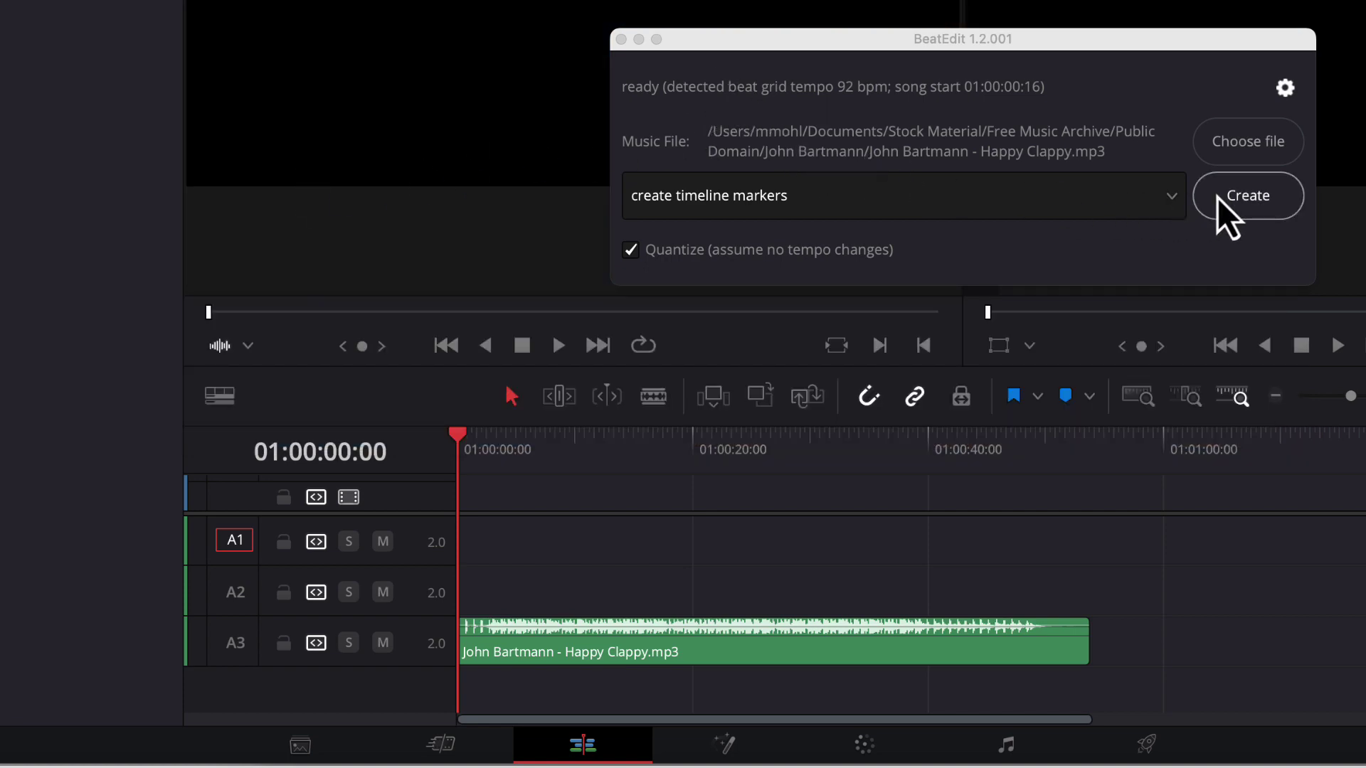
- Create BeatEdit timeline markers across the song and play it back from the timeline
click(1236, 204)
alt+scroll(676, 547, up, 2)
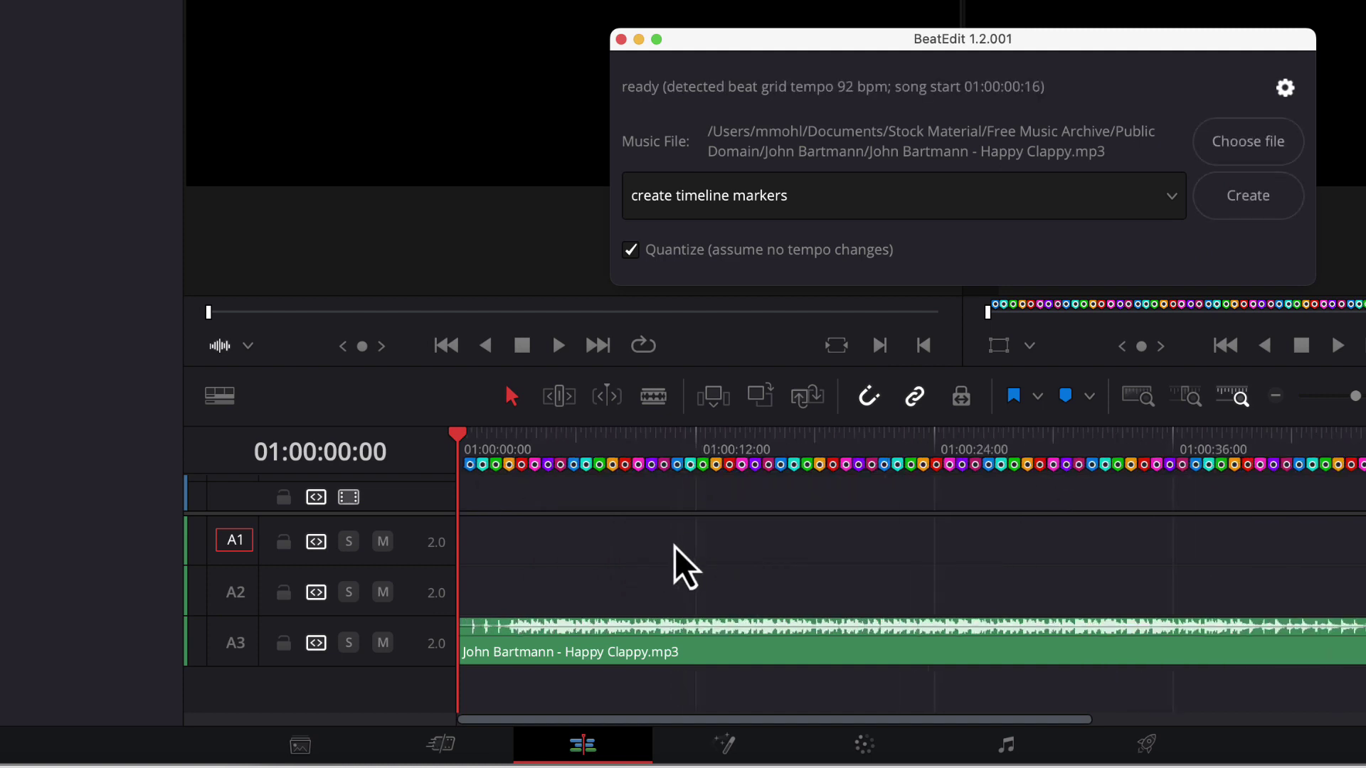
alt+scroll(675, 545, up, 2)
alt+scroll(543, 481, up, 2)
click(460, 440)
key(space)
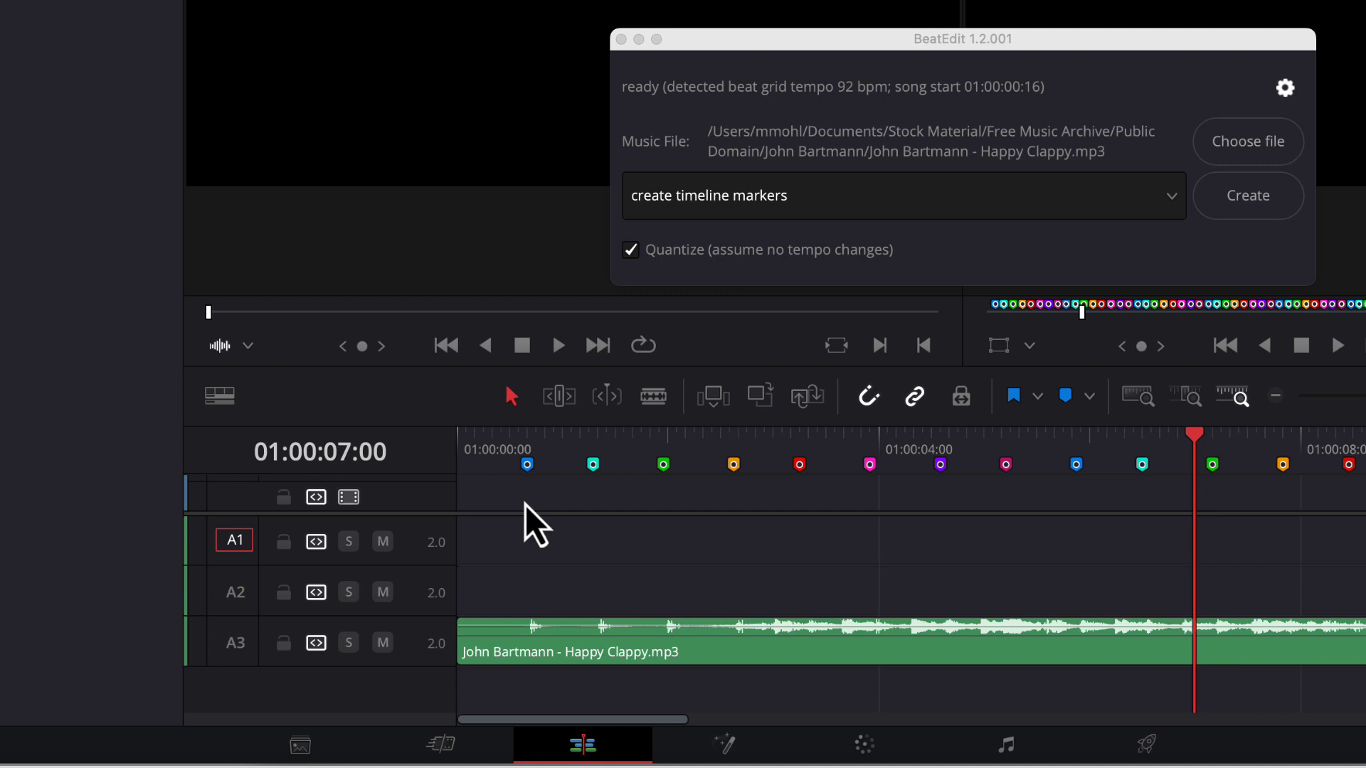
scroll(527, 503, up, 2)
scroll(529, 501, down, 4)
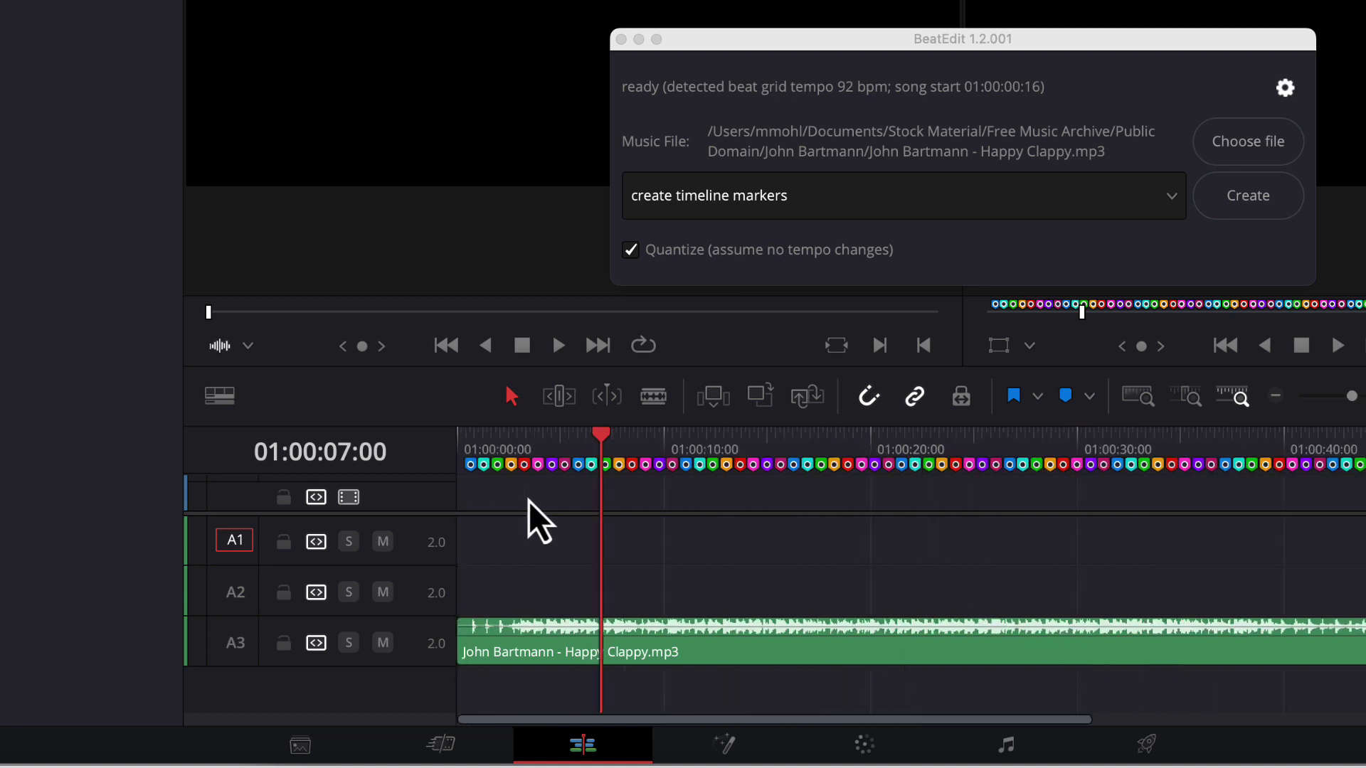
scroll(529, 501, down, 2)
- Select the range of timeline beat markers and park the playhead on Beat 1
mouse_move(1195, 494)
mouse_down()
mouse_move(544, 496)
mouse_move(459, 453)
mouse_up()
click(470, 460)
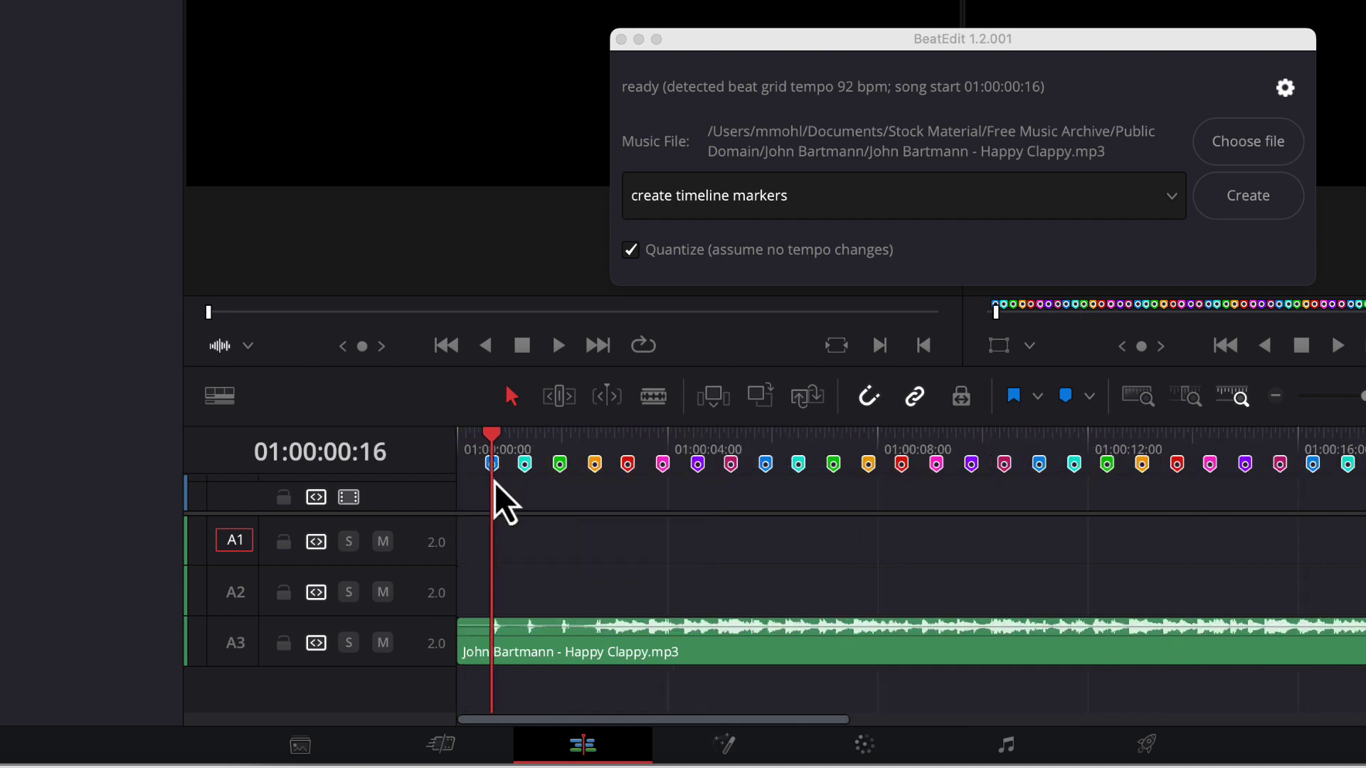
scroll(495, 482, up, 3)
scroll(493, 480, up, 2)
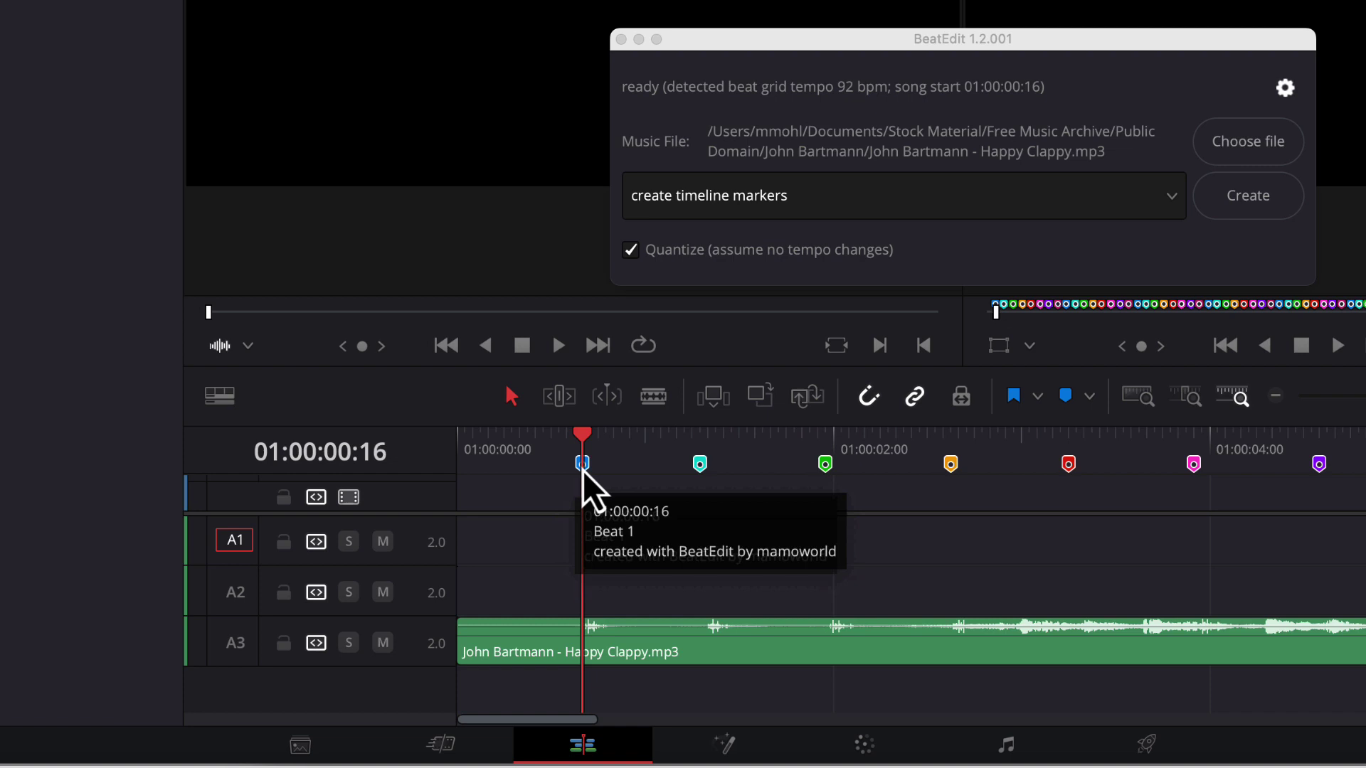
- Drag the selected beat markers a few frames later along the song
drag(560, 470, 577, 475)
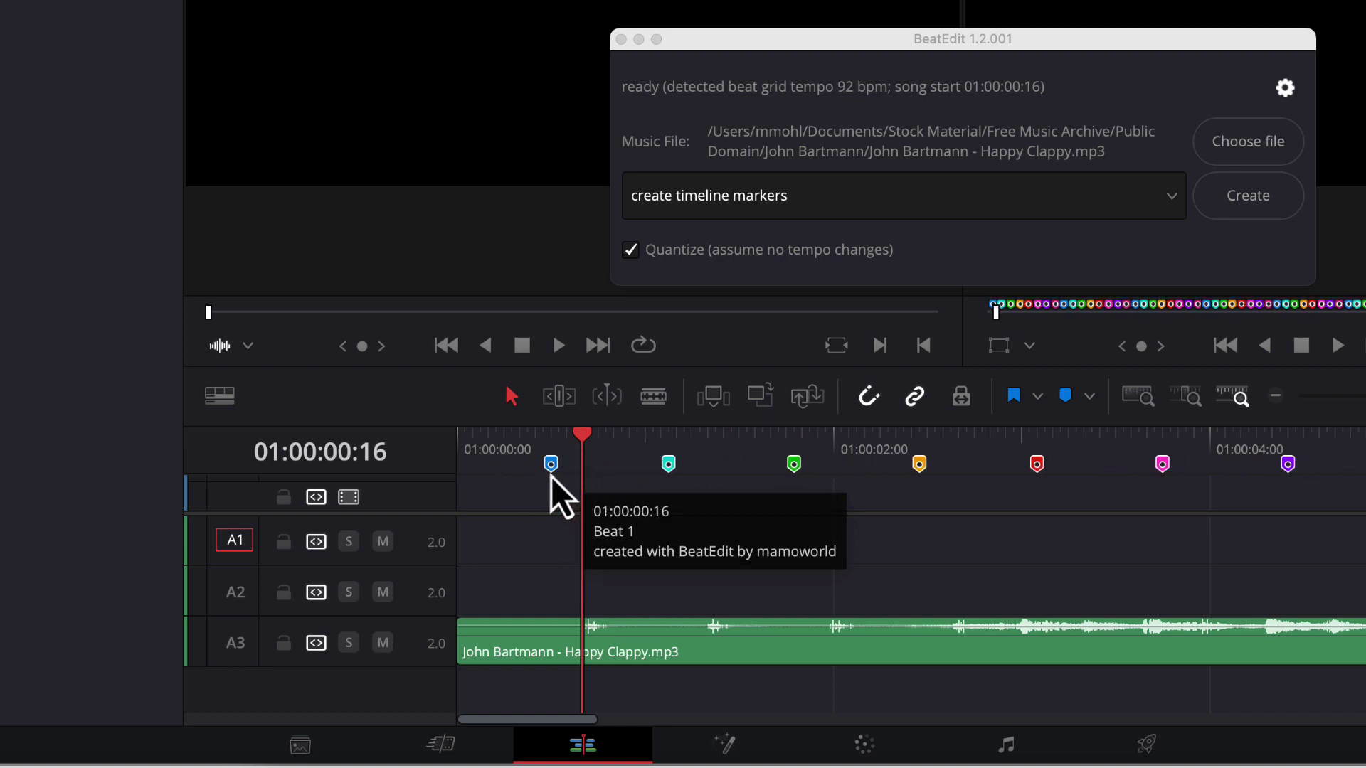
drag(578, 473, 557, 478)
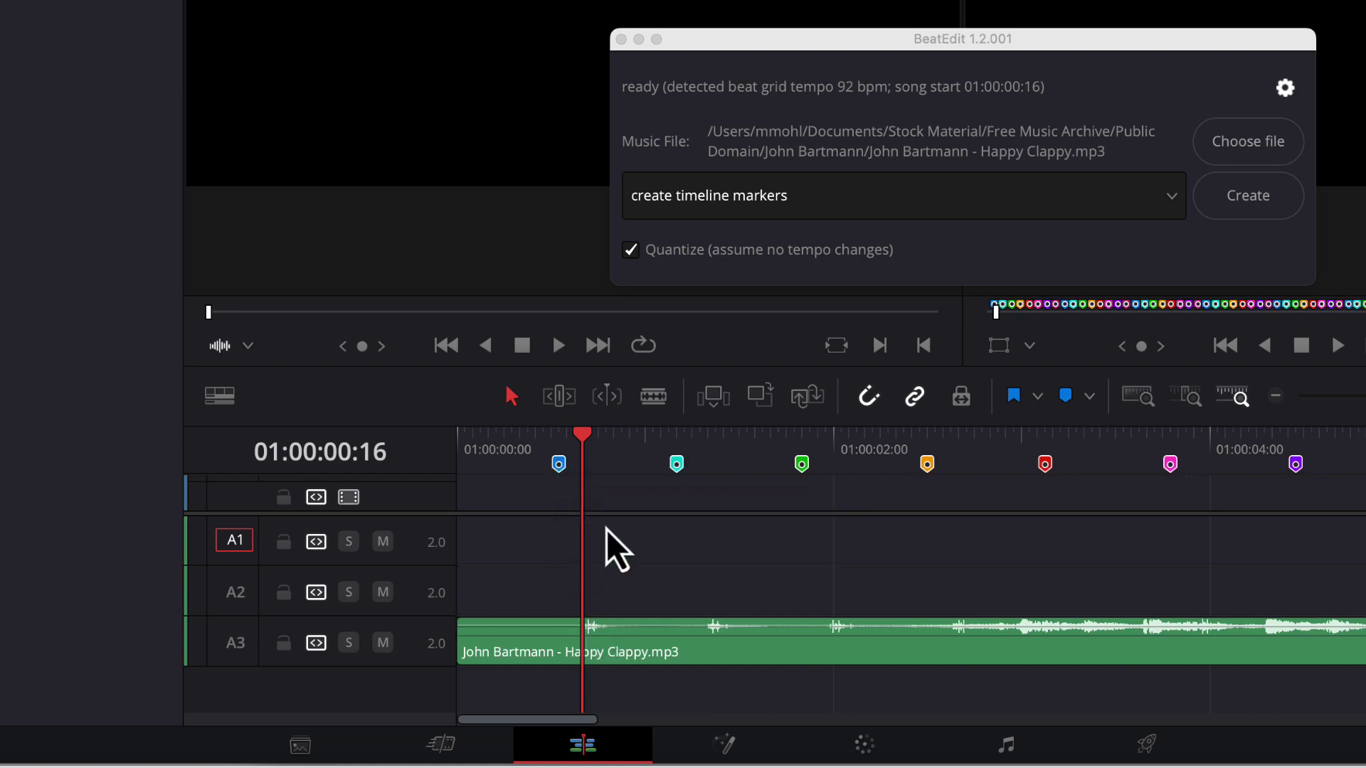
drag(562, 470, 614, 475)
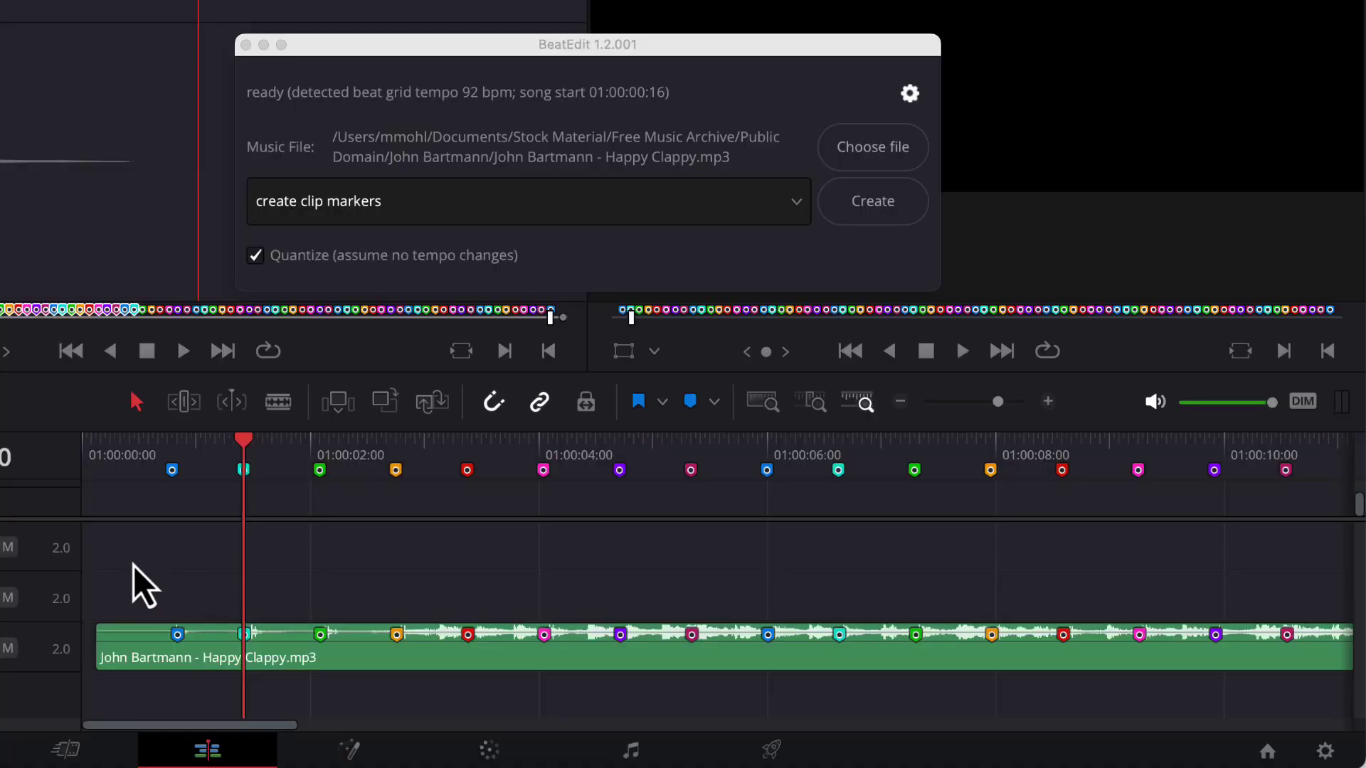
- Select the Happy Clappy audio clip to receive BeatEdit clip markers, then deselect it
drag(133, 562, 1139, 665)
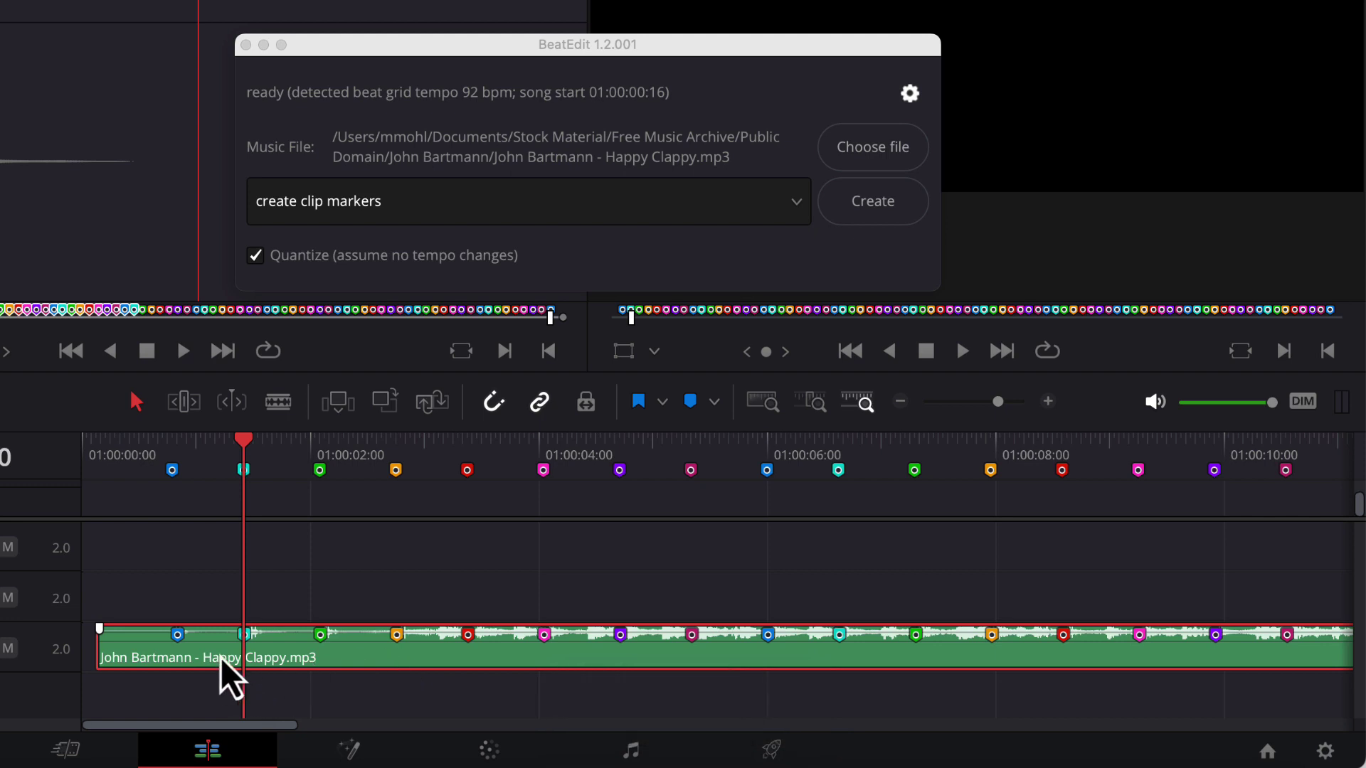
click(211, 611)
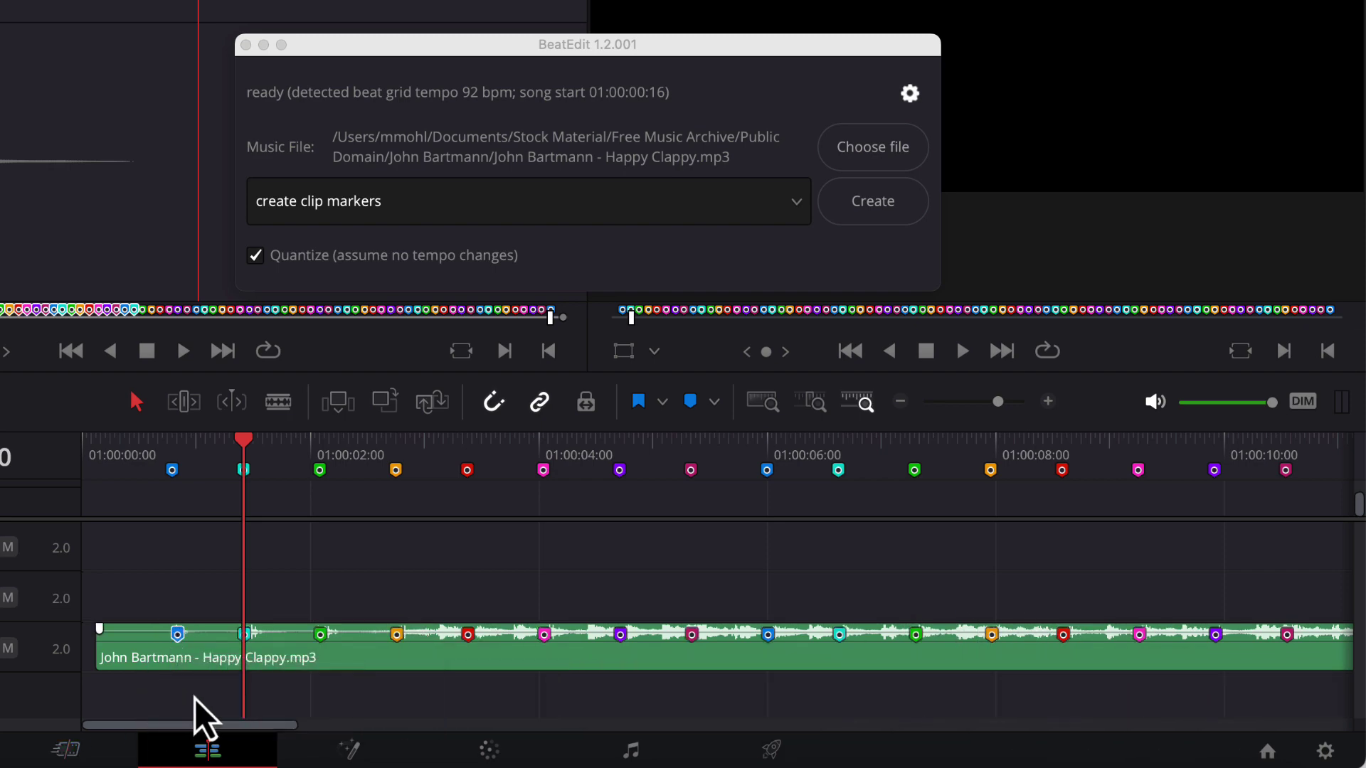
drag(264, 726, 1191, 727)
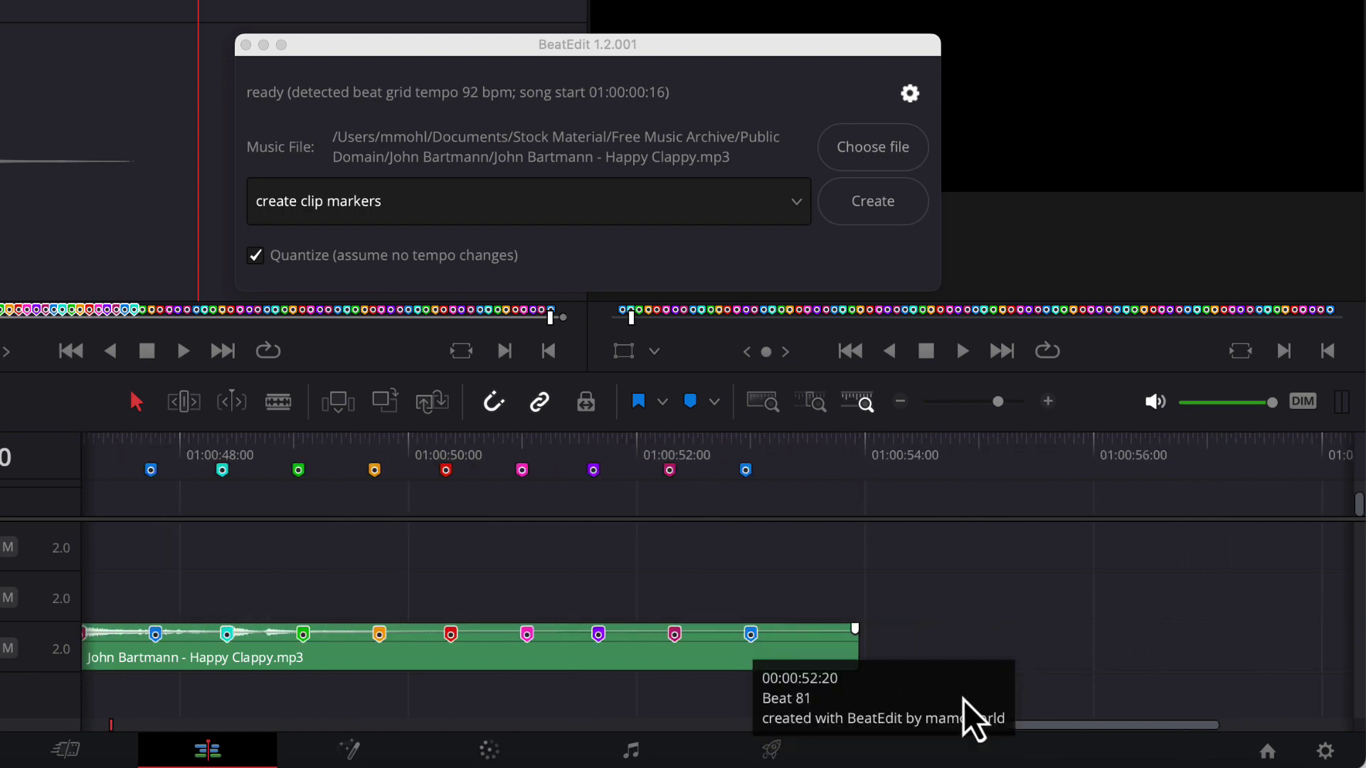
drag(1037, 729, 106, 720)
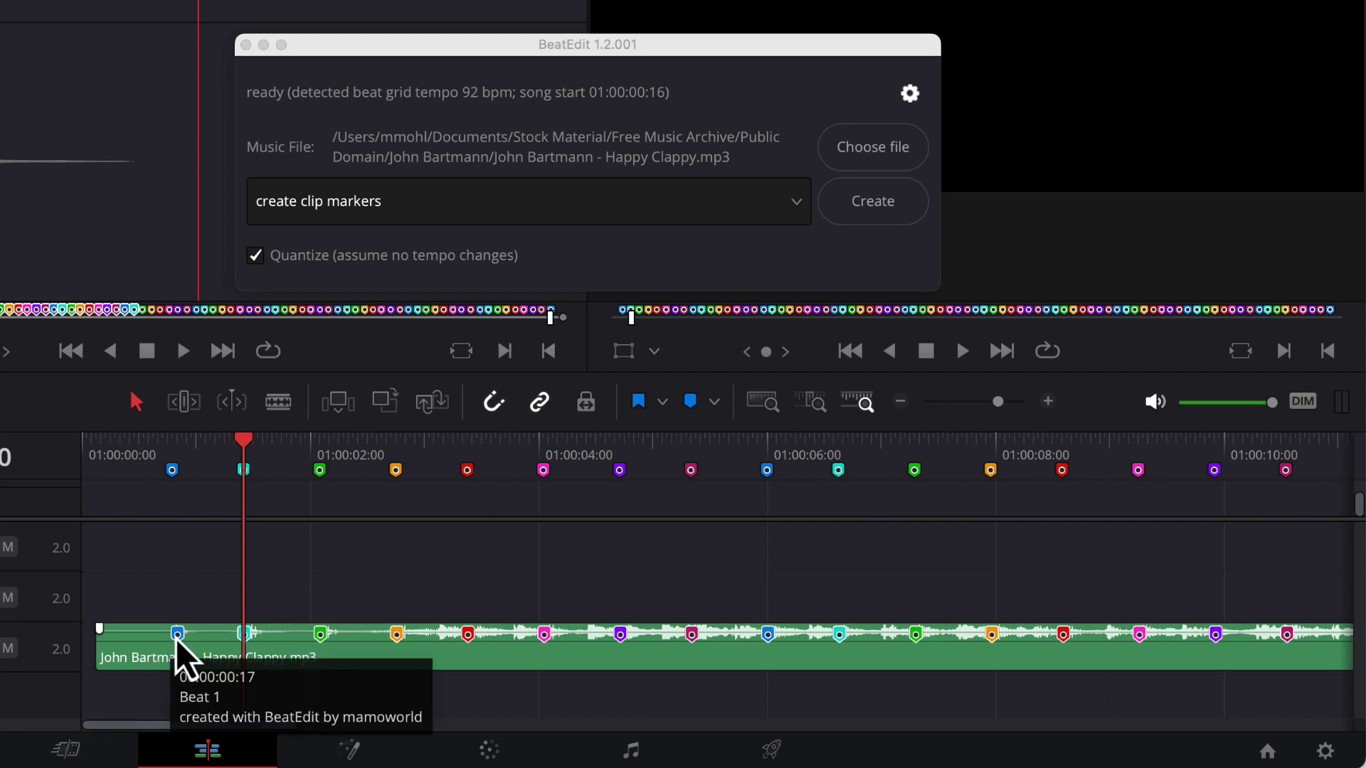
- Drag the Happy Clappy clip's beat markers a couple of frames later, Beat 1 at 00:00:00:18
mouse_move(150, 660)
mouse_down()
mouse_move(196, 664)
mouse_move(185, 636)
mouse_up()
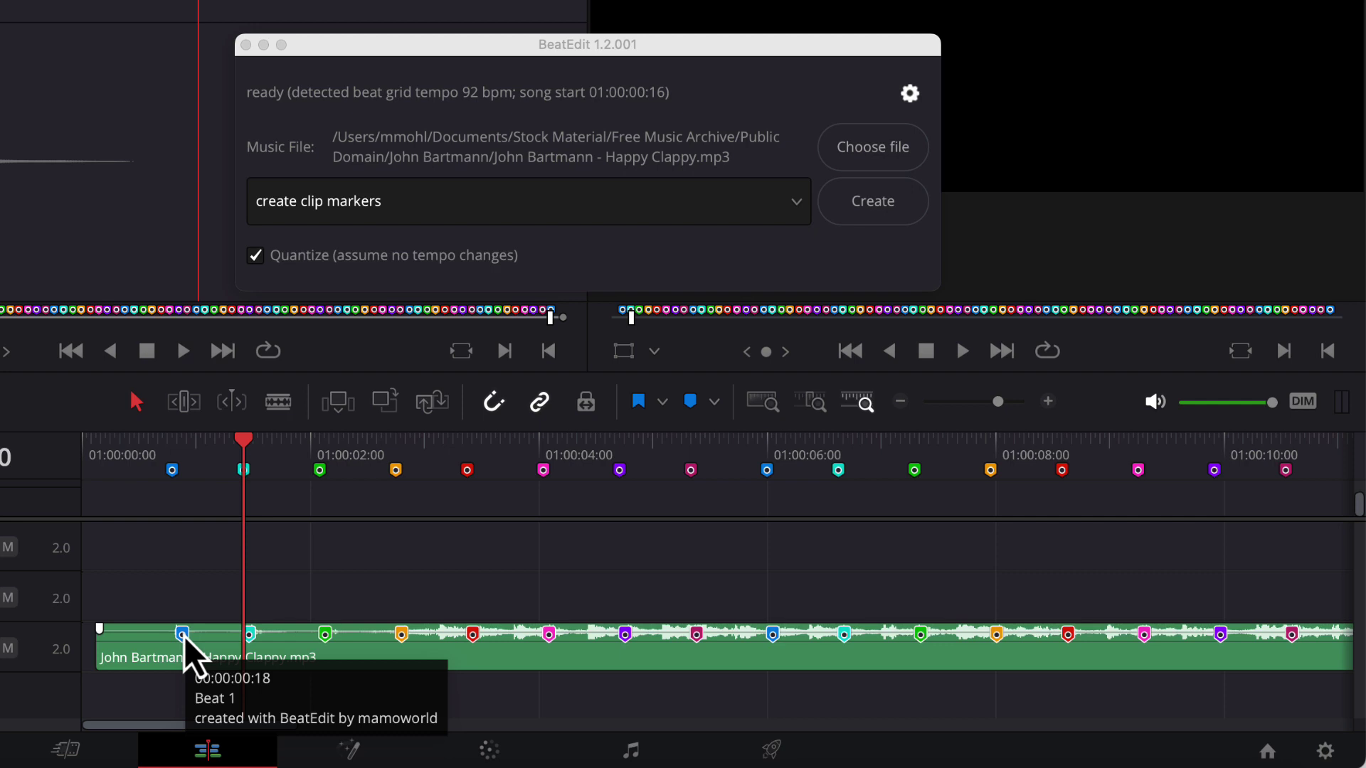